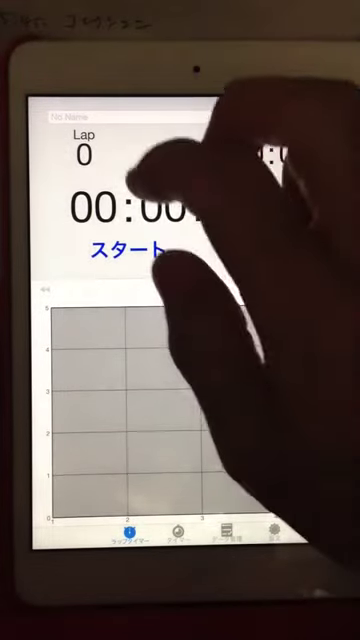
# Start the stopwatch, record 34 laps, and stop it at 8.7 seconds total
pyautogui.click(128, 248)
pyautogui.click(268, 248)
pyautogui.click(268, 248)
pyautogui.click(268, 248)
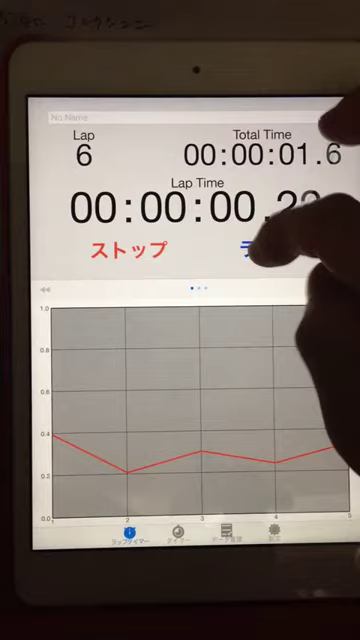
pyautogui.doubleClick(268, 248)
pyautogui.doubleClick(268, 248)
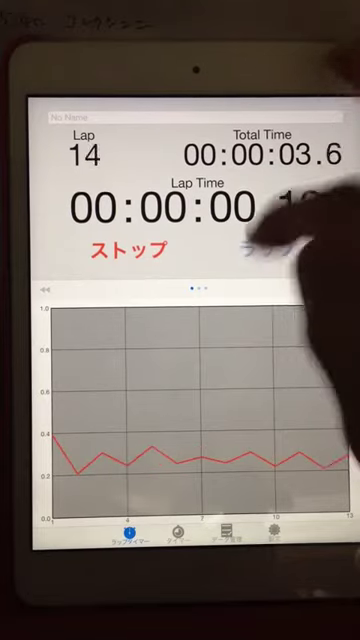
pyautogui.doubleClick(268, 248)
pyautogui.click(268, 248)
pyautogui.doubleClick(268, 248)
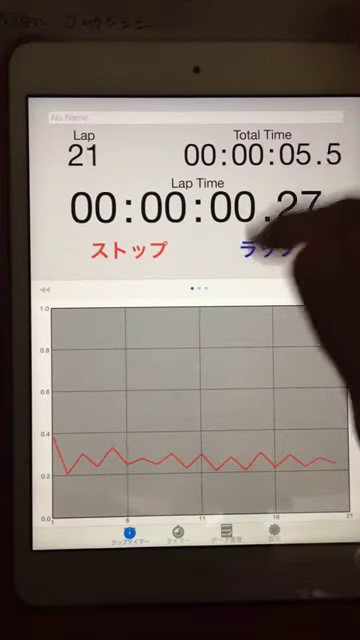
pyautogui.doubleClick(268, 248)
pyautogui.doubleClick(268, 248)
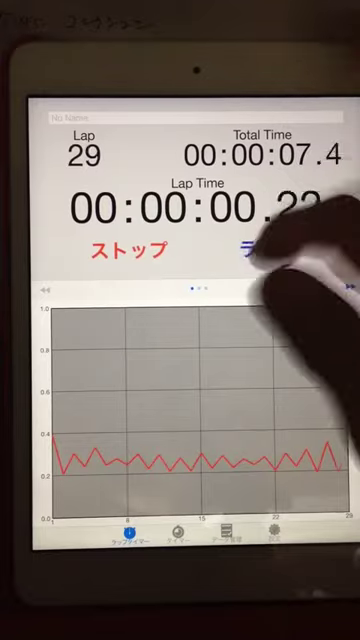
pyautogui.doubleClick(268, 248)
pyautogui.click(268, 248)
pyautogui.click(128, 248)
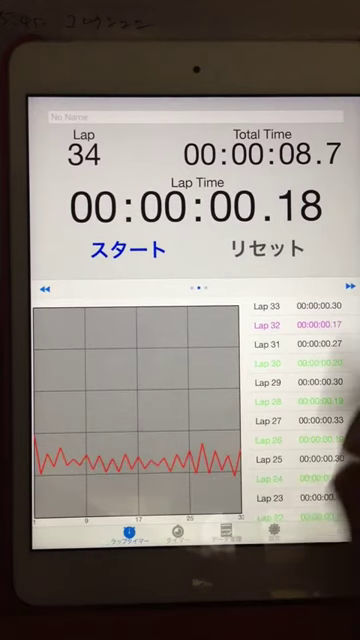
pyautogui.scroll(-10, 300, 420)
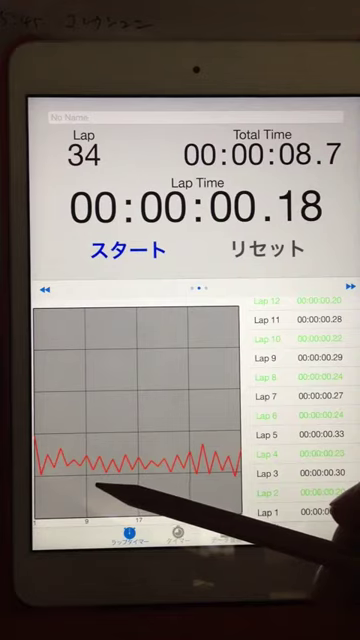
# Swipe the lower panel right to show the larger lap-time graph on a 0–1.0 scale
pyautogui.moveTo(100, 420); pyautogui.dragTo(300, 420)
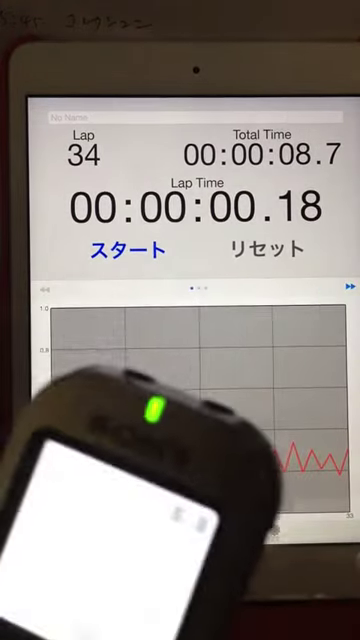